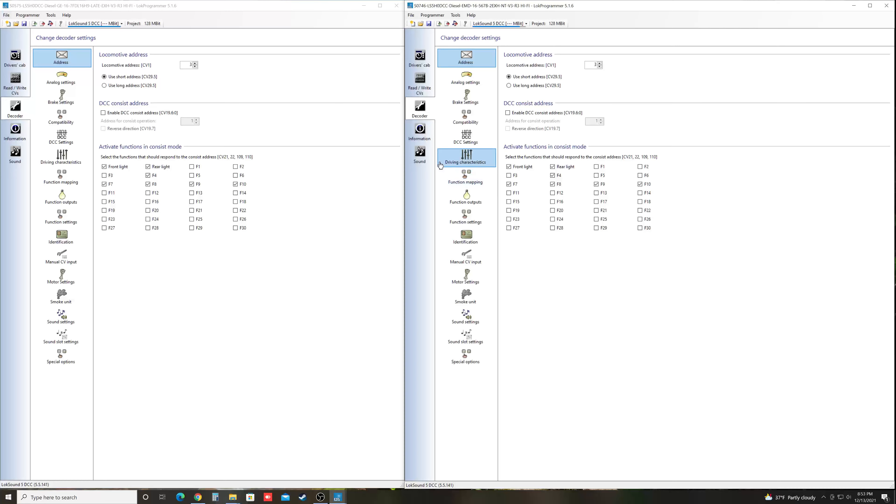
Open the Normal Bell container of the Auto Bell On/Off Trigger in sound slot 4 of both the GE and EMD sound projects
click(419, 156)
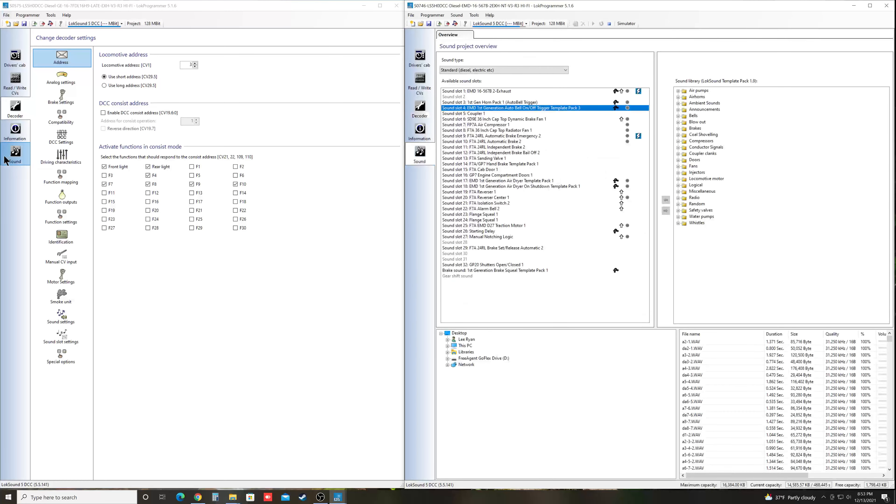
click(18, 156)
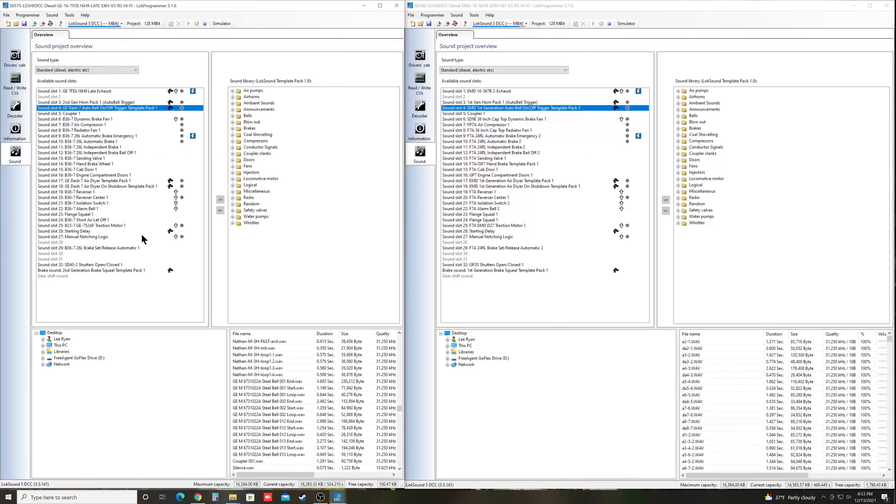
double_click(79, 107)
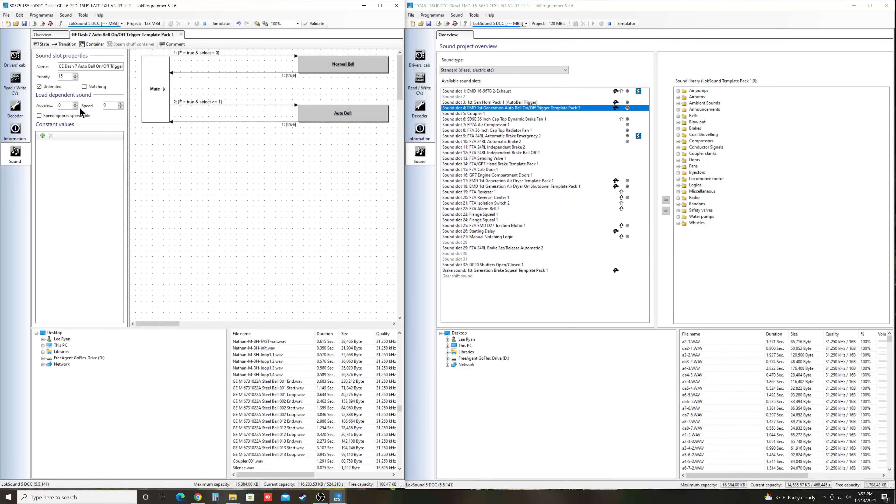
double_click(492, 107)
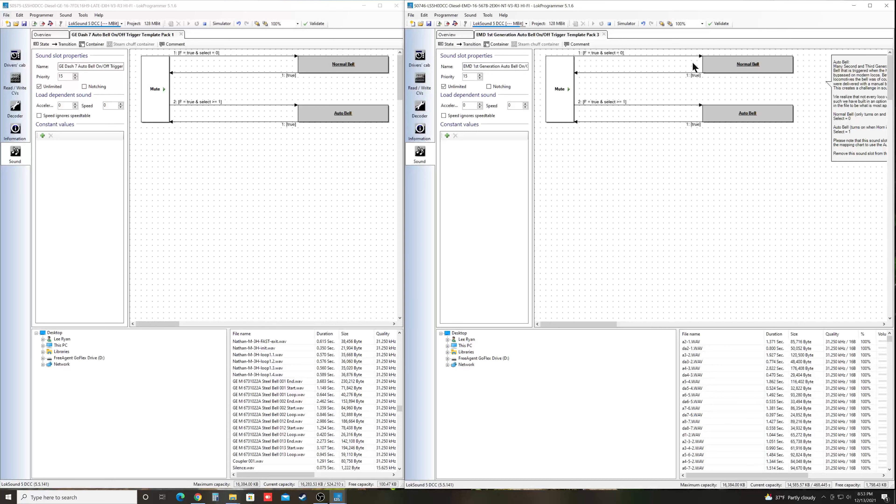
double_click(724, 61)
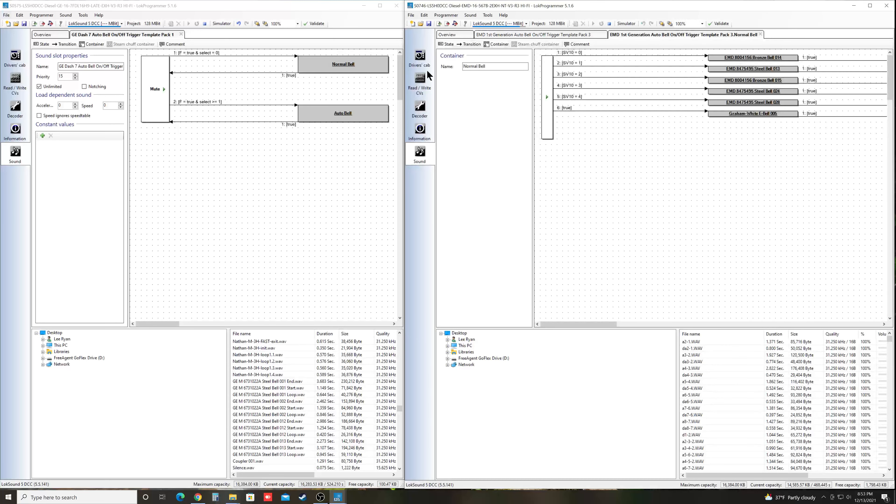
double_click(319, 62)
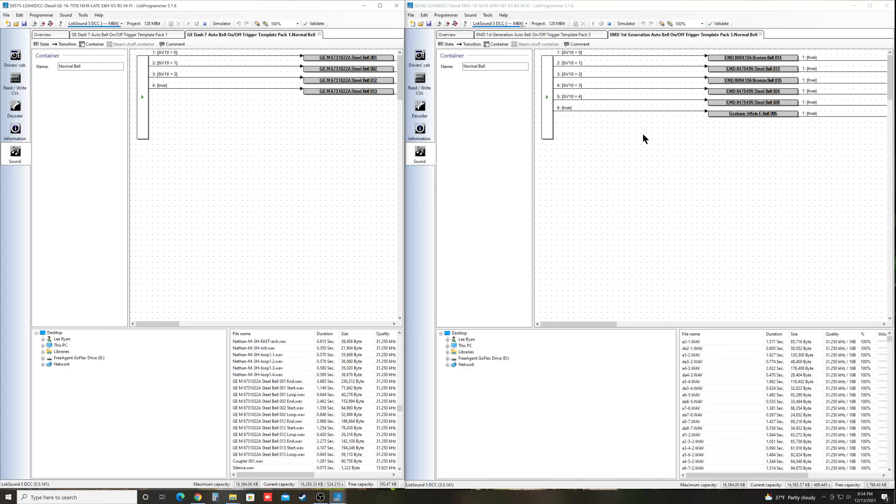
Copy the Graham-White E-Bell 005 container with its entry and exit transitions from the EMD project into the GE project's Normal Bell
click(676, 110)
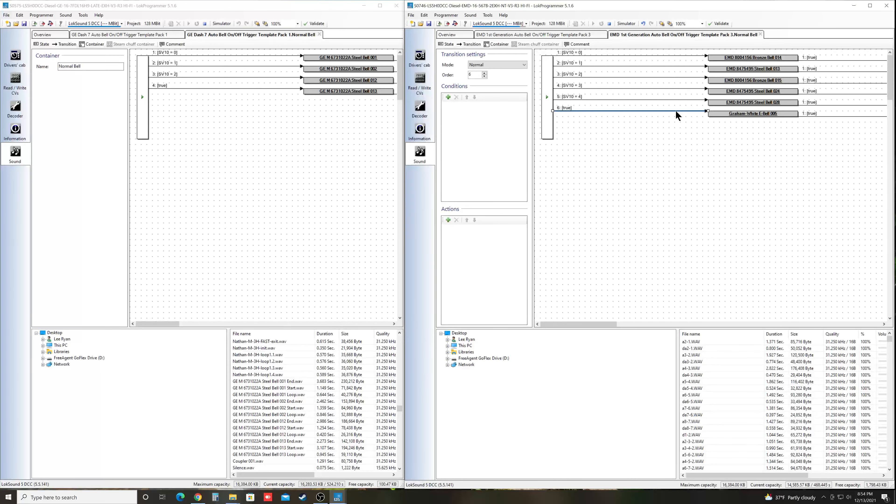
click(719, 114)
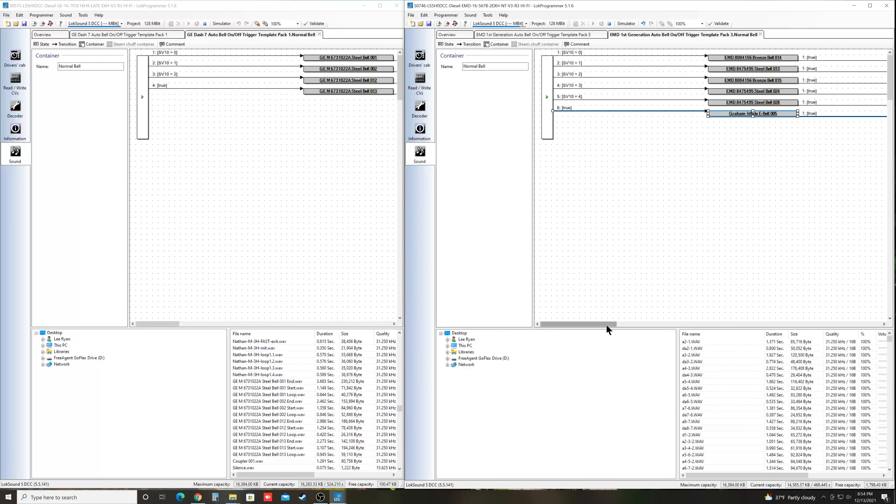
mouse_move(605, 324)
mouse_down()
mouse_move(622, 325)
mouse_move(608, 324)
mouse_up()
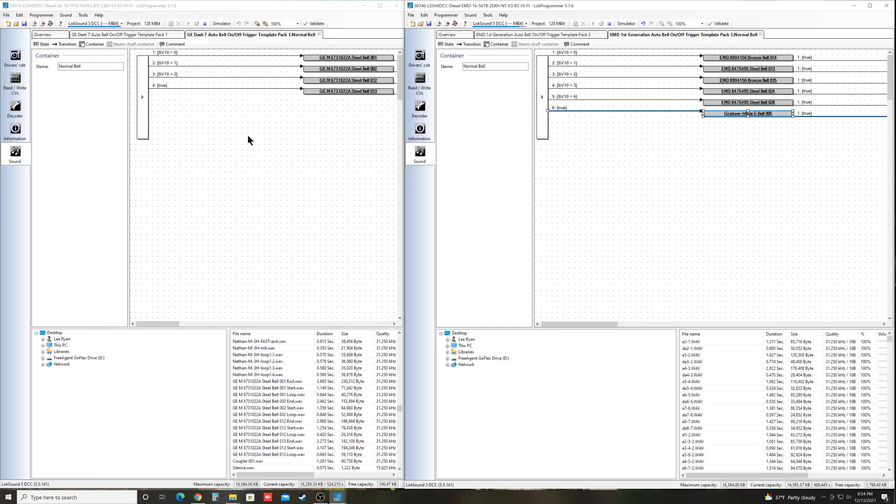
click(236, 130)
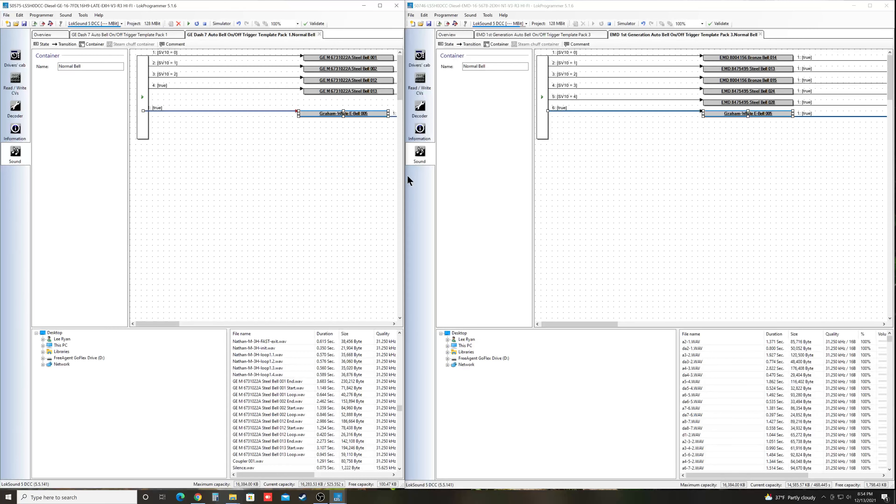
Widen the GE project window and align the pasted Graham-White E-Bell 005 container beneath the Steel Bell 013 container
drag(405, 175, 543, 182)
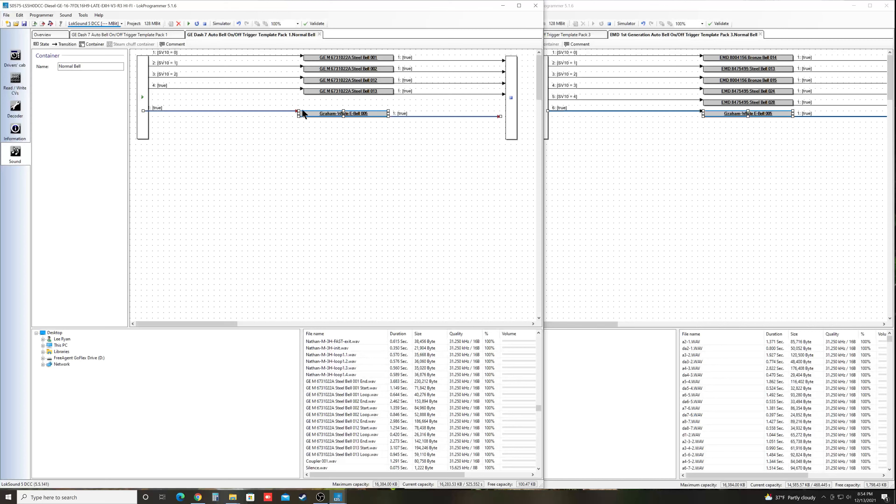
drag(306, 111, 310, 104)
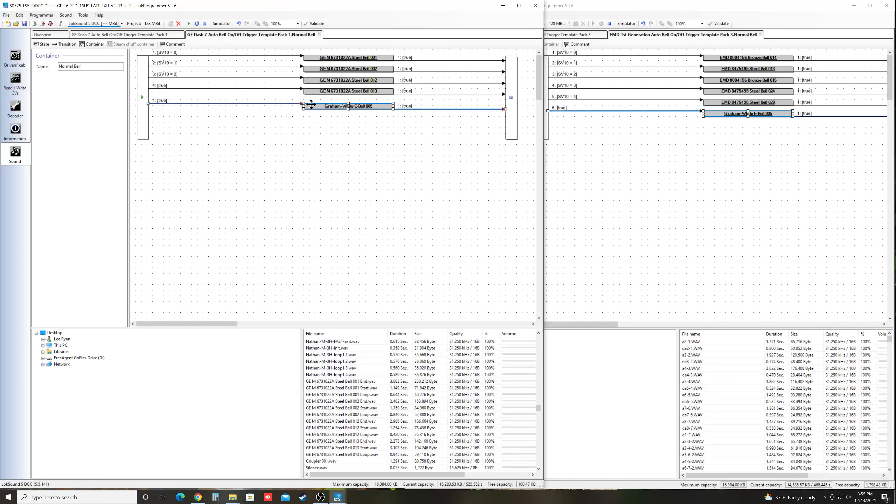
click(304, 135)
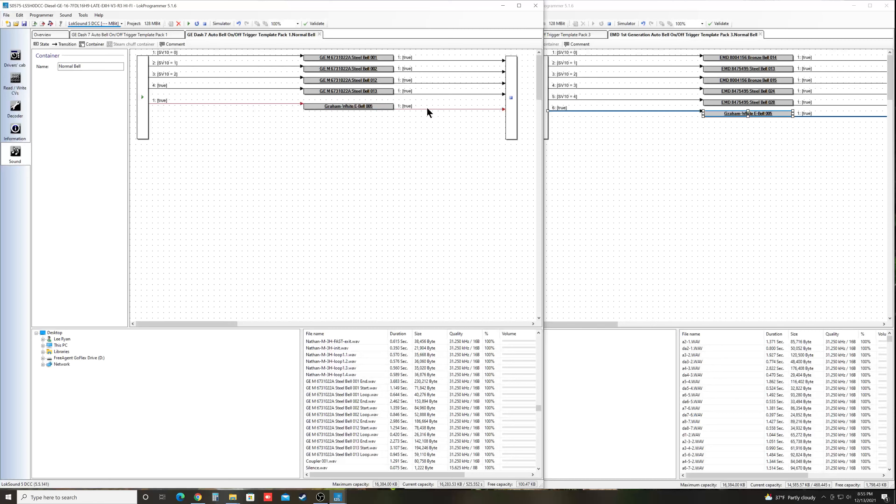
Attach the Graham-White E-Bell 005 container's incoming transition to the entry bar and its outgoing transition to the exit bar
click(231, 103)
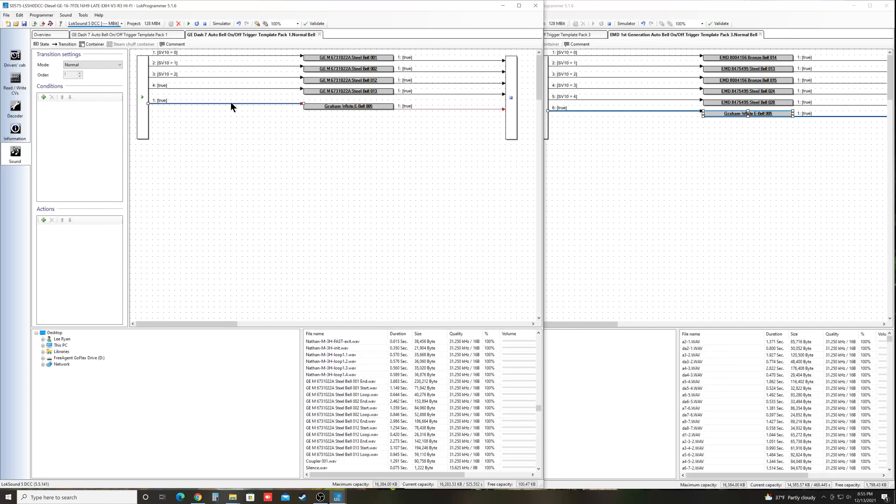
drag(148, 102, 148, 103)
click(162, 132)
click(431, 109)
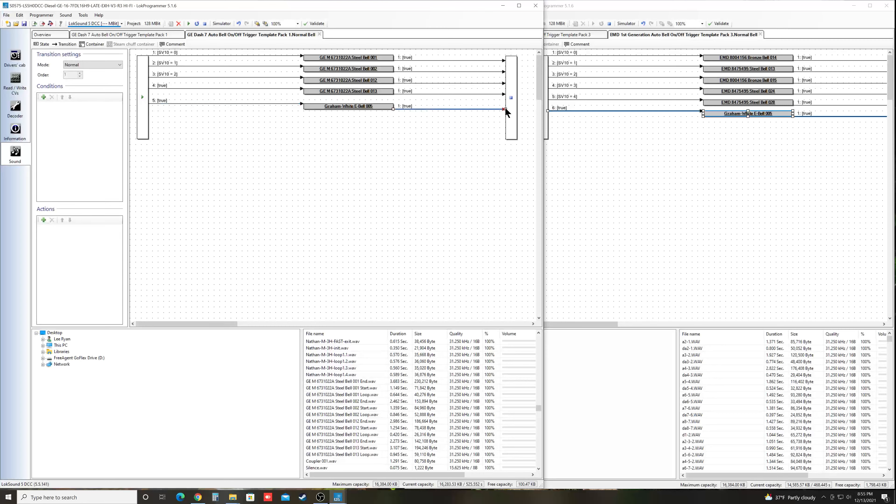
drag(505, 108, 504, 112)
click(343, 255)
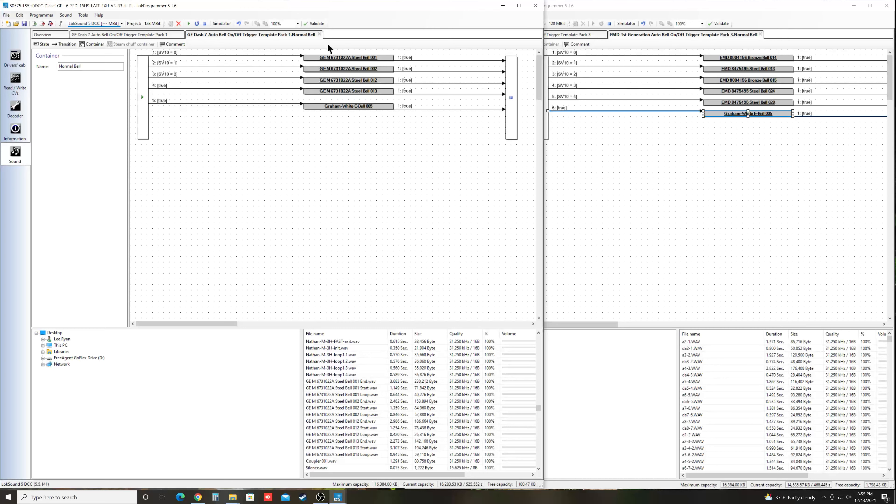
Validate the GE project's Normal Bell logic, then examine the entry bar's error and the conditions of transitions 3 and 4
click(314, 23)
click(144, 135)
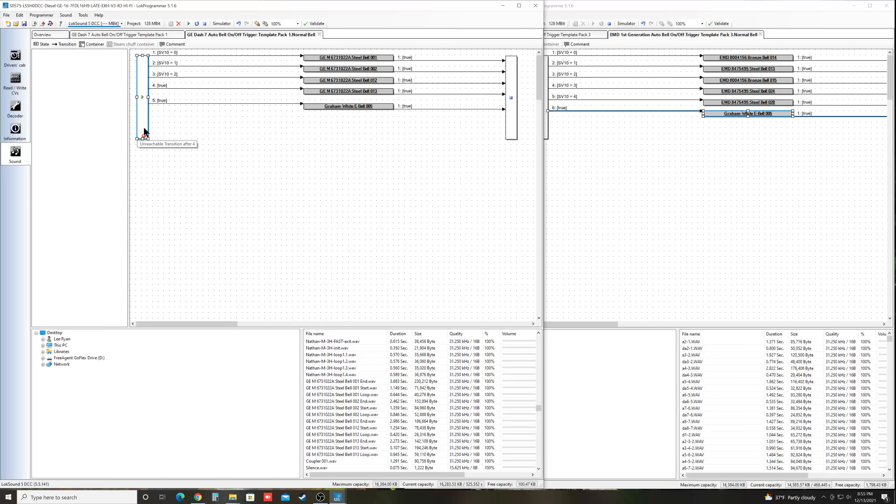
click(176, 105)
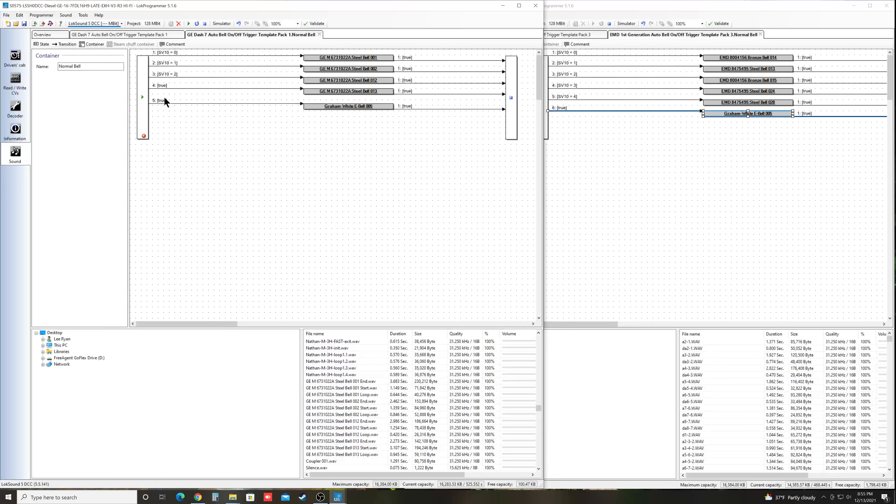
click(173, 88)
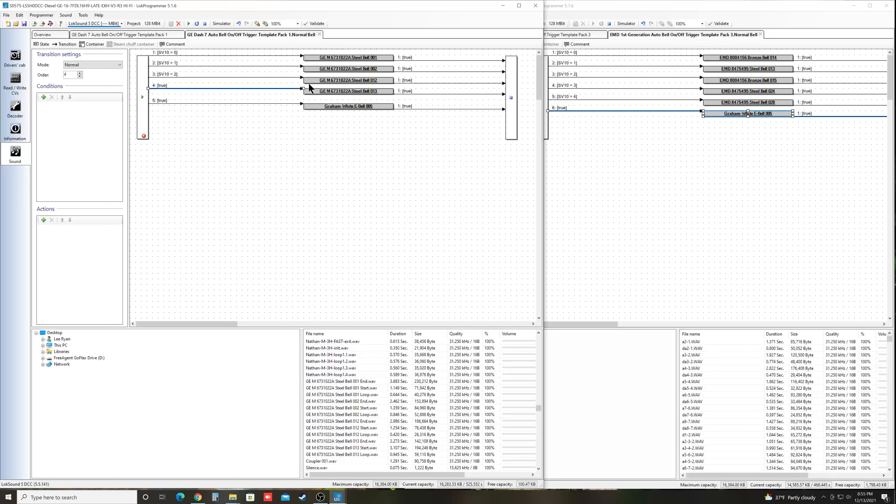
click(180, 77)
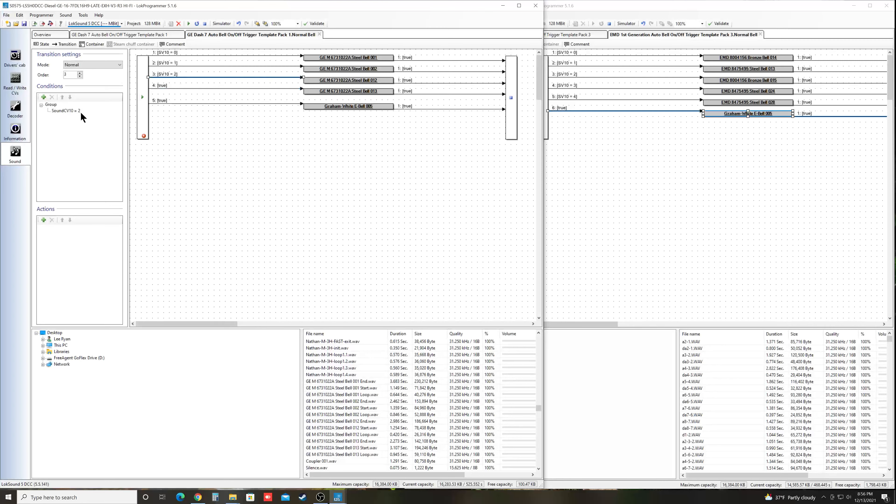
Add the condition SoundCV10 = 3 to transition 4, which leads to the GE M 6731022A Steel Bell 013 container
click(177, 89)
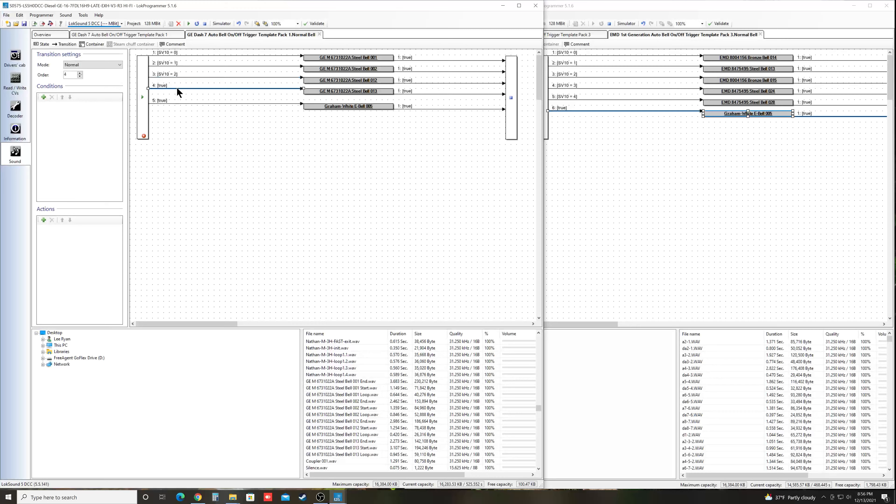
click(43, 96)
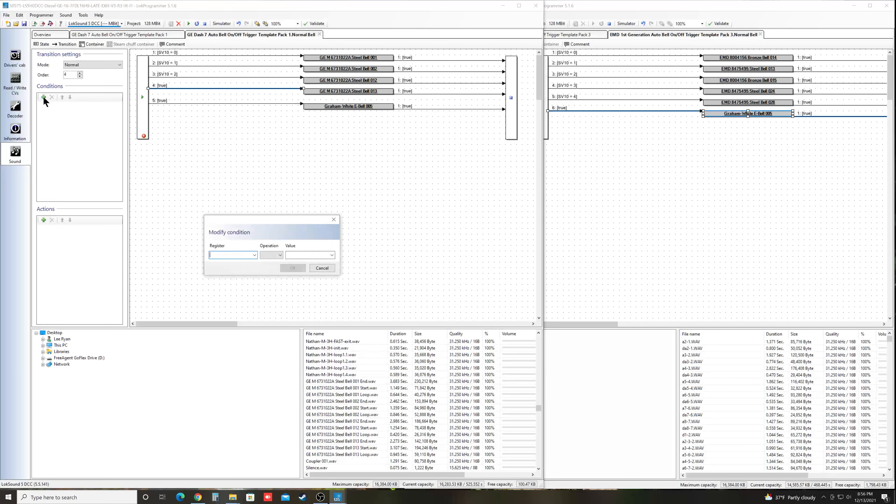
click(255, 255)
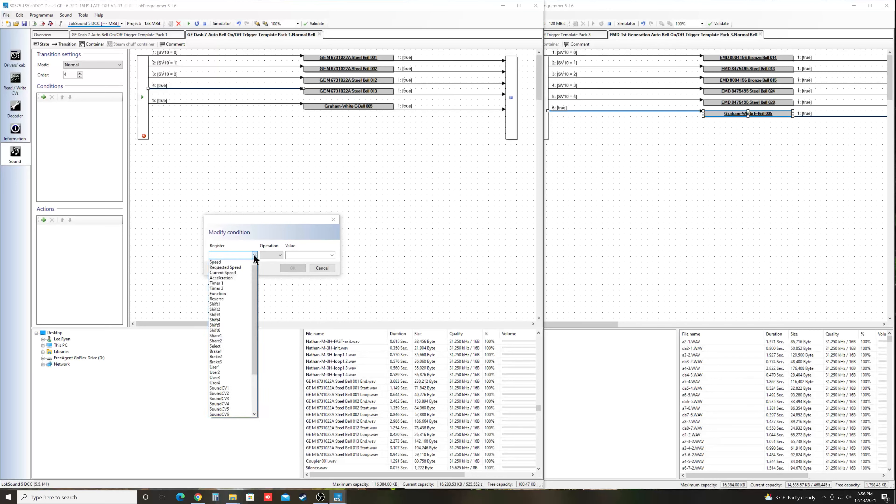
drag(256, 275, 254, 312)
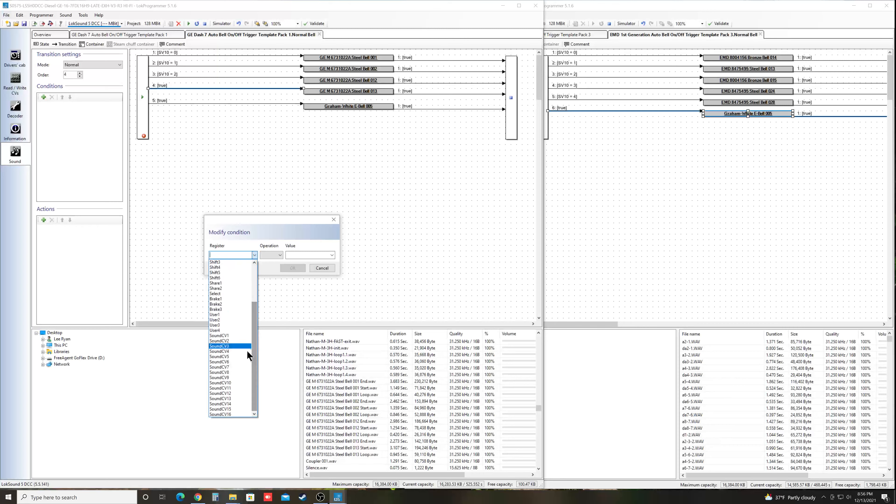
click(219, 381)
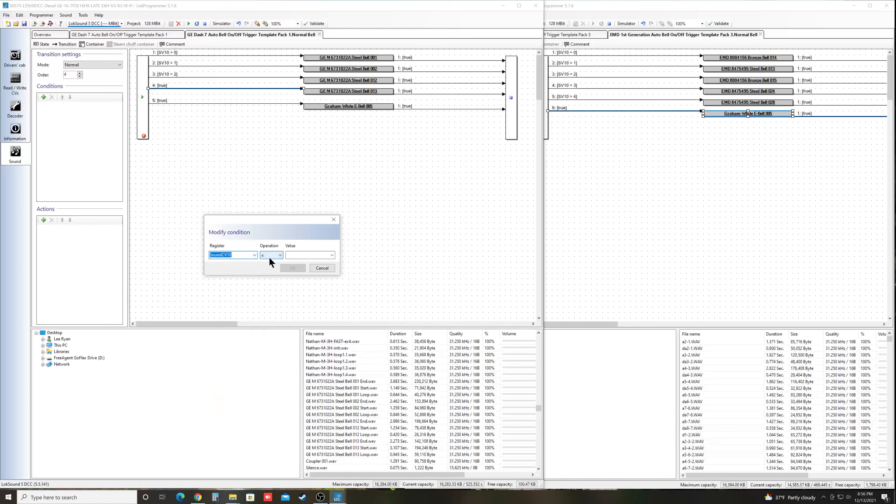
click(300, 254)
text(3)
click(293, 268)
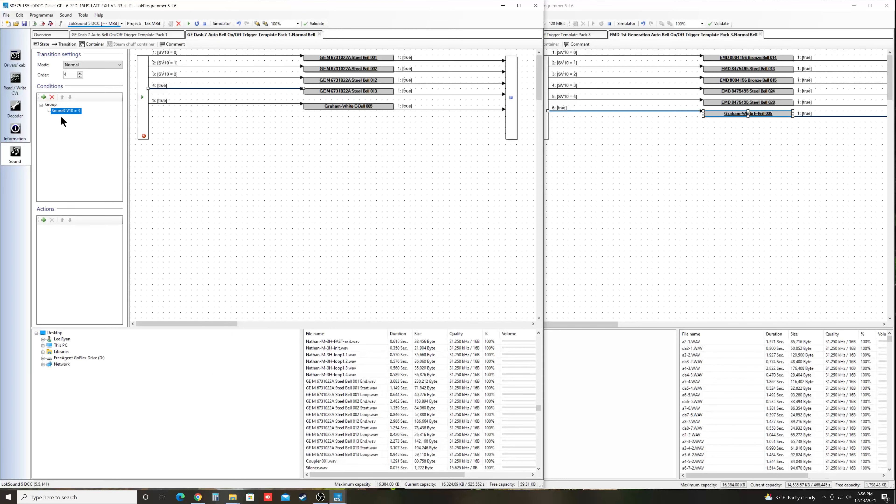
click(203, 140)
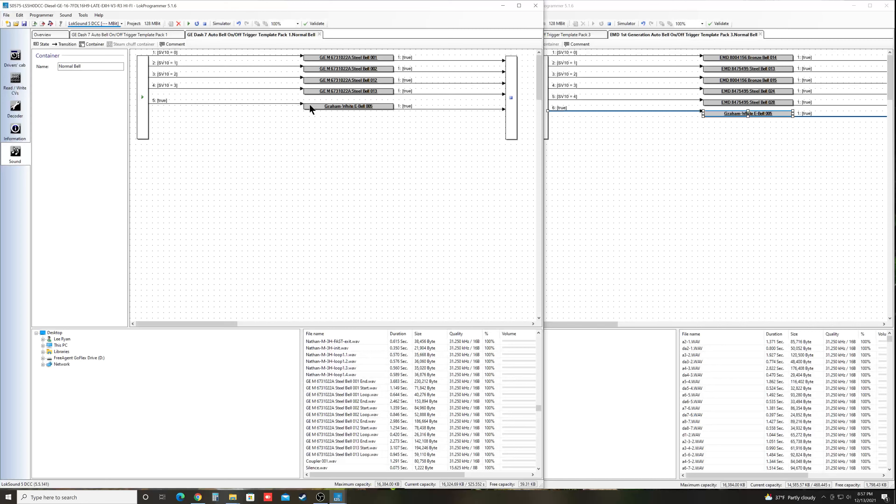
Set the value of SoundCV10: Bell to 4 in the GE project's decoder sound slot settings
click(15, 108)
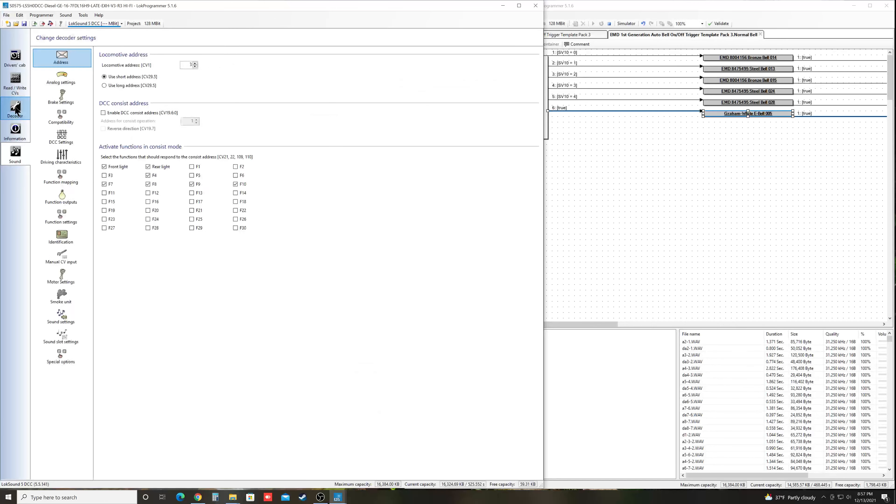
click(60, 335)
click(126, 117)
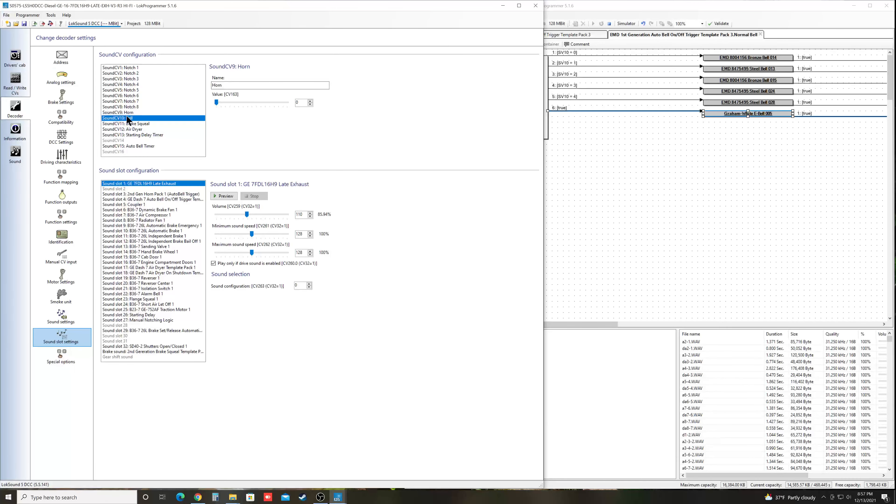
click(310, 100)
click(126, 113)
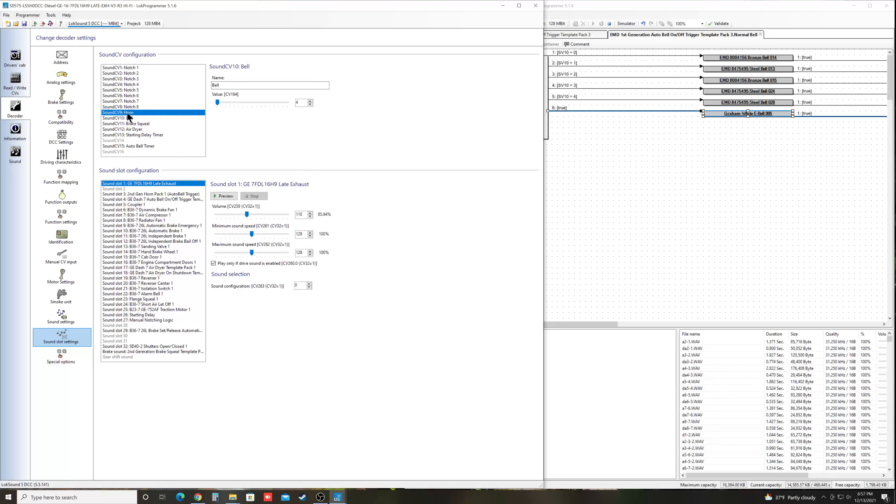
click(310, 101)
click(310, 101)
click(310, 101)
click(124, 118)
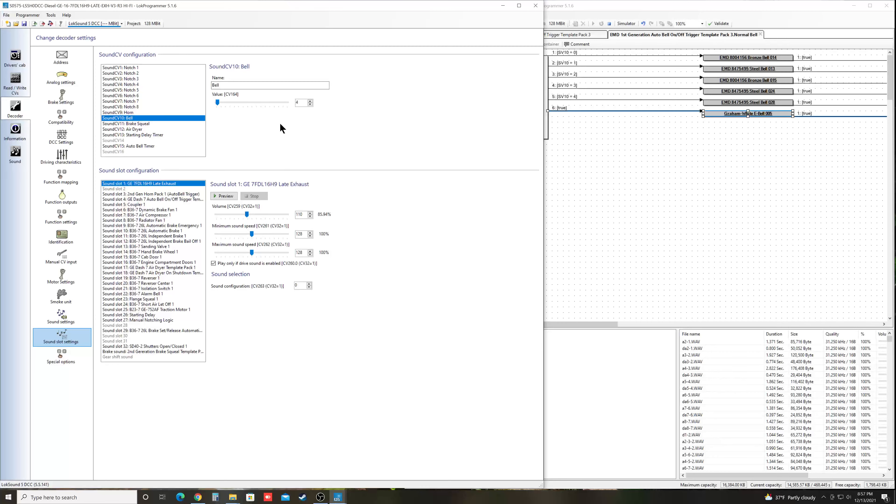
Return to the GE project's Normal Bell container and narrow its window back beside the EMD project
click(11, 162)
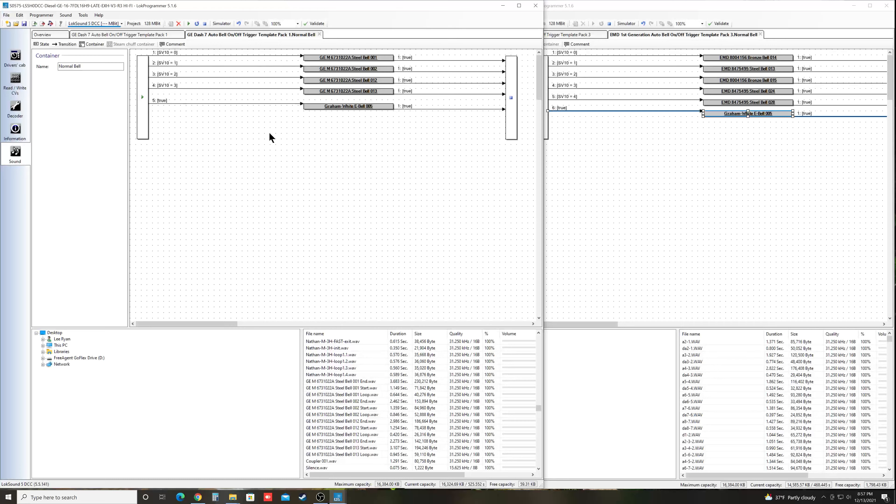
click(715, 139)
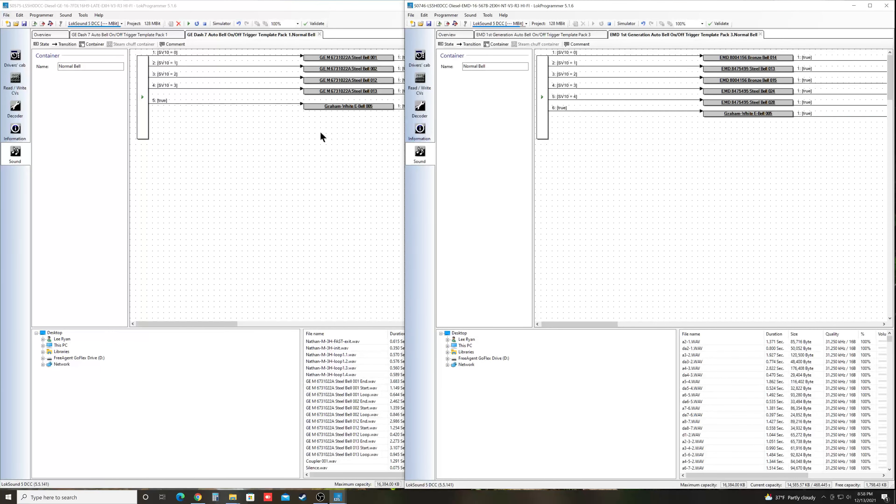
click(301, 130)
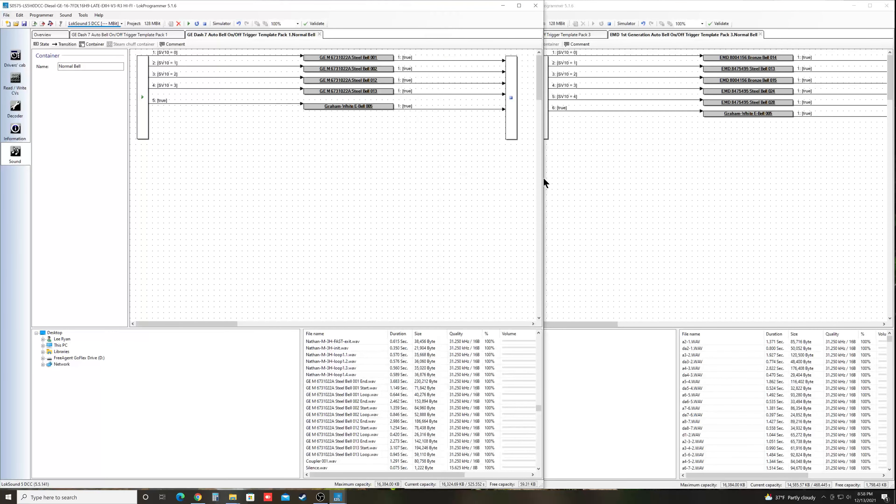
drag(543, 178, 417, 171)
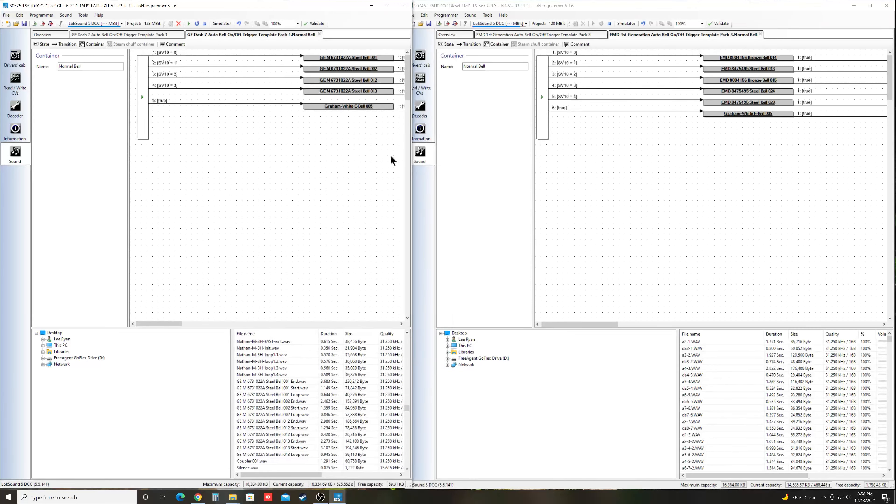
Close the Normal Bell container in both projects and open the Auto Bell container in each
click(319, 35)
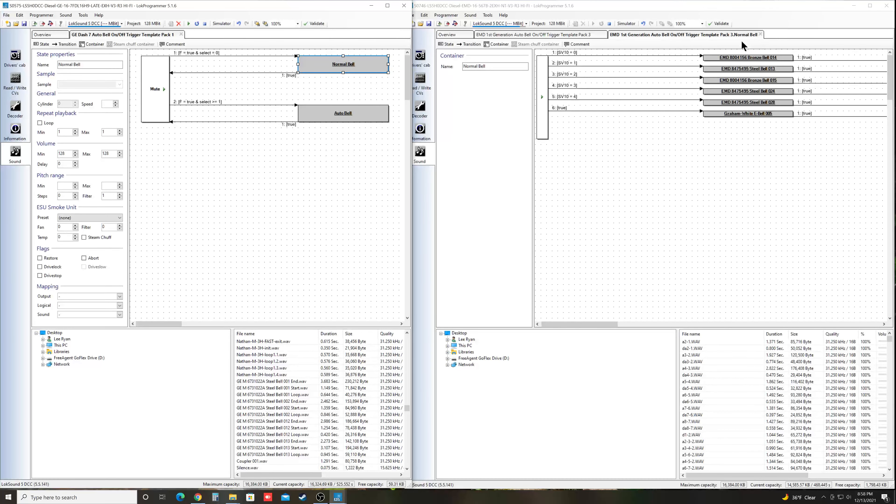
click(758, 35)
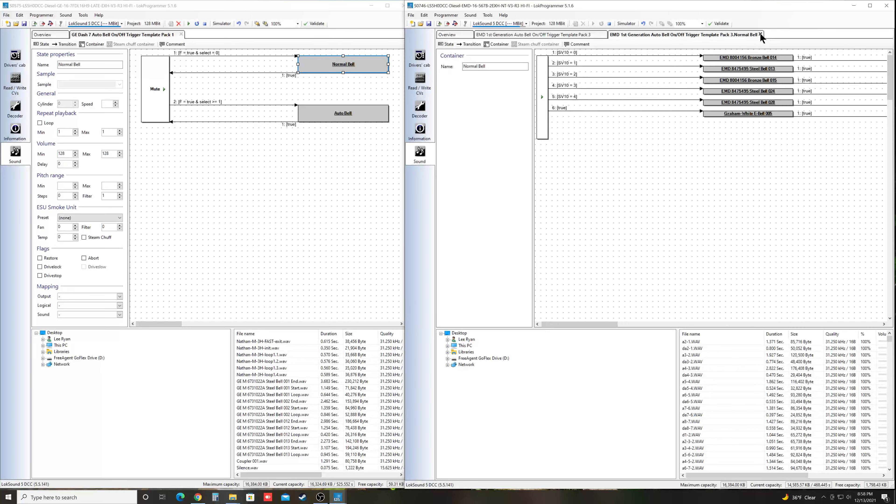
click(760, 35)
double_click(723, 114)
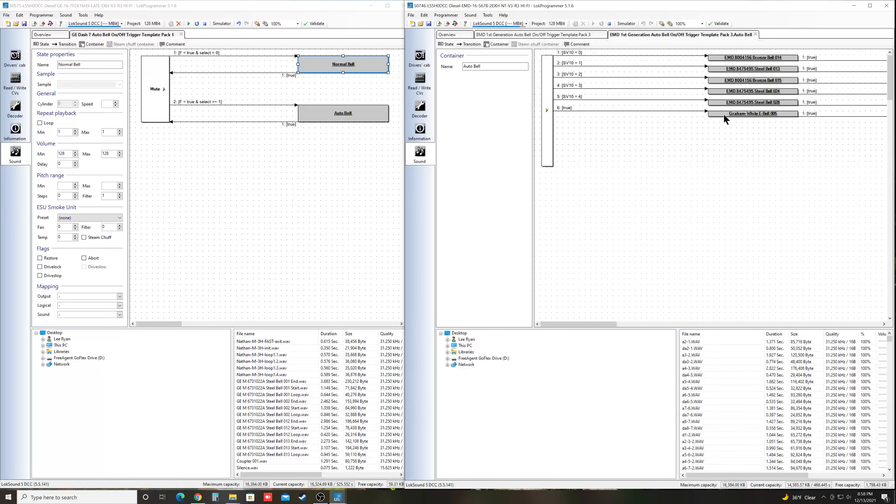
double_click(325, 114)
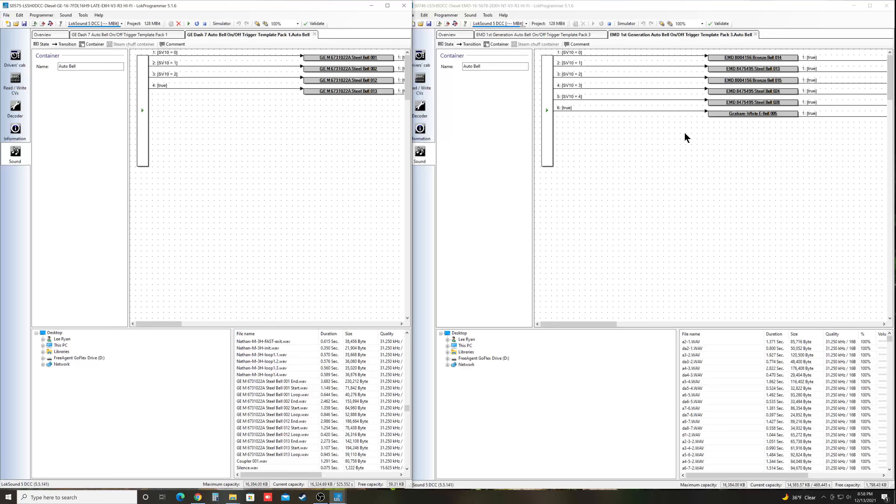
Copy the Graham-White E-Bell 005 container with its transitions from the EMD Auto Bell container into the GE Auto Bell container
click(694, 110)
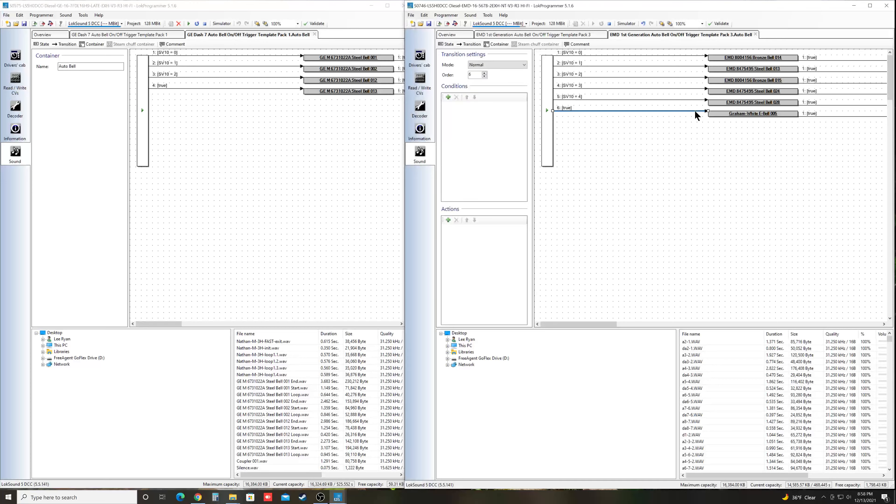
click(726, 113)
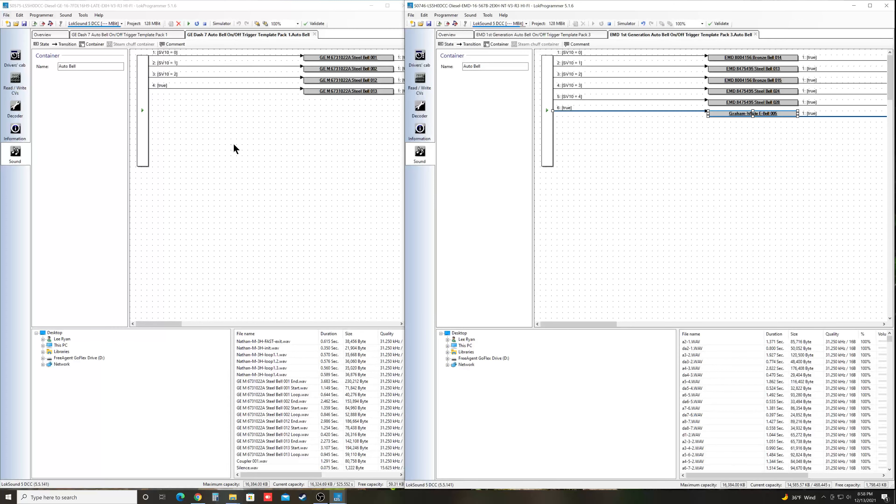
click(227, 133)
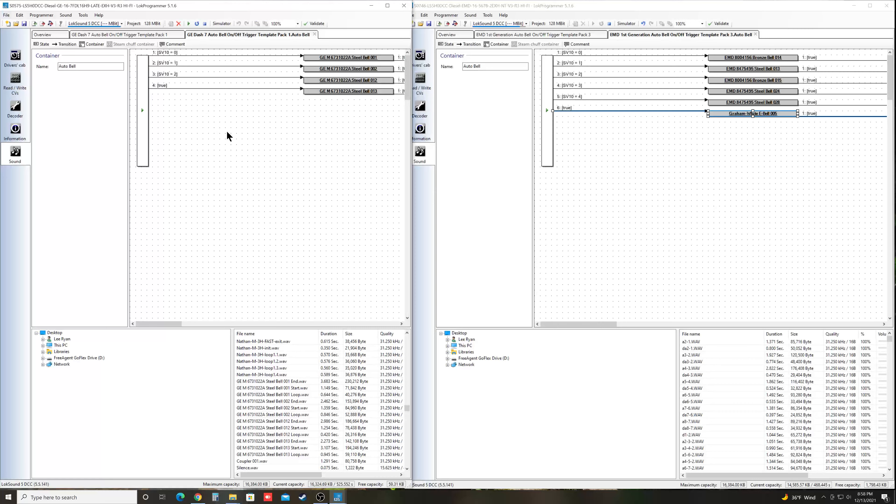
key(ctrl+v)
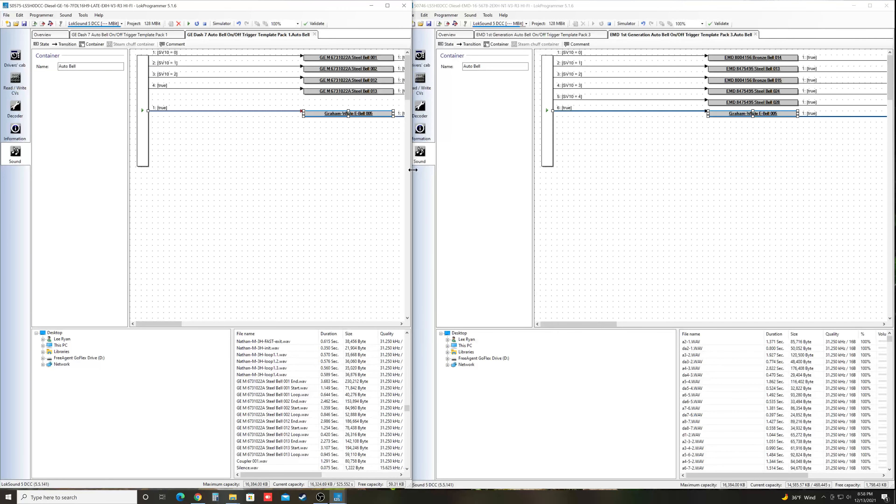
Place Graham-White E-Bell 005 just below GE M 6731022A Steel Bell 013 and attach its transitions to the entry and exit bars
drag(412, 172, 607, 178)
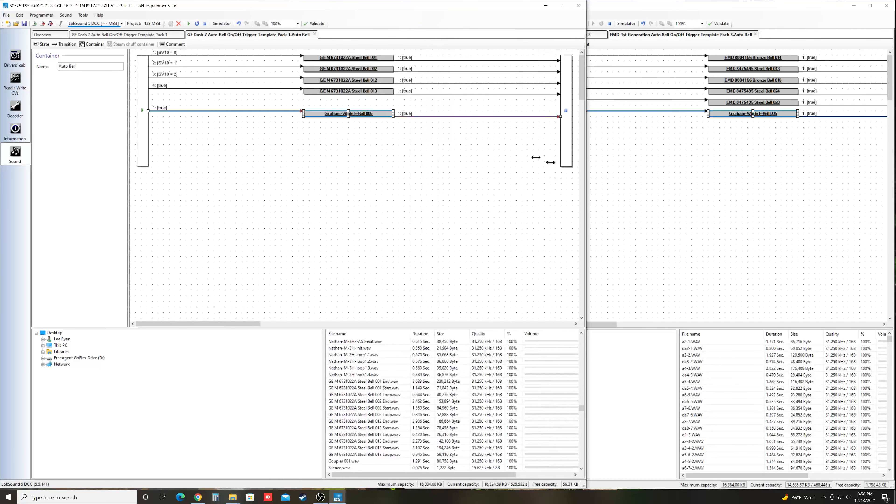
drag(315, 113, 313, 105)
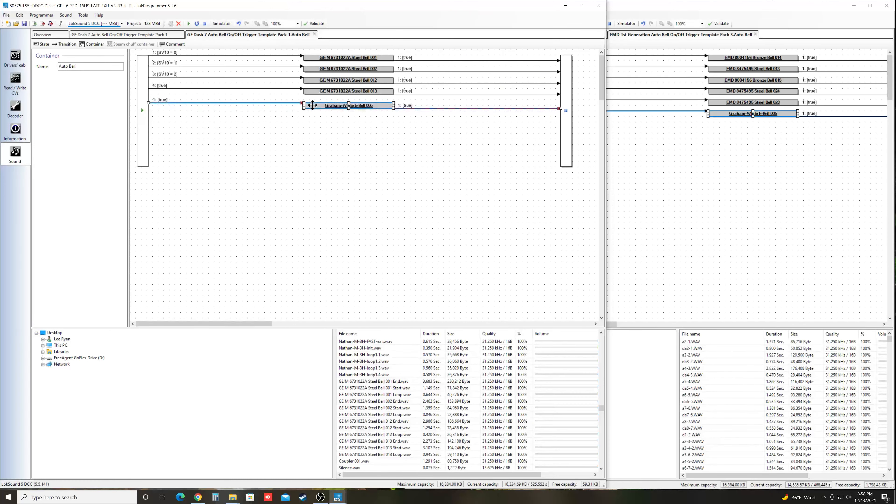
click(308, 122)
click(280, 103)
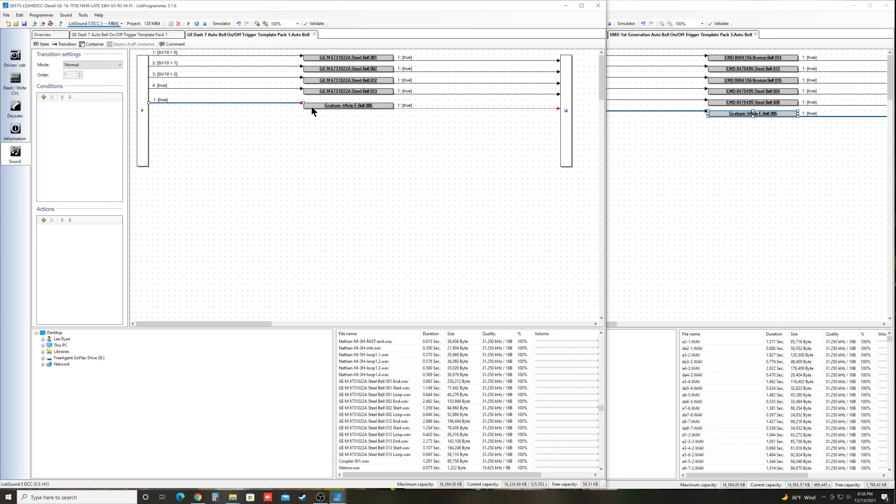
drag(148, 103, 147, 103)
click(283, 118)
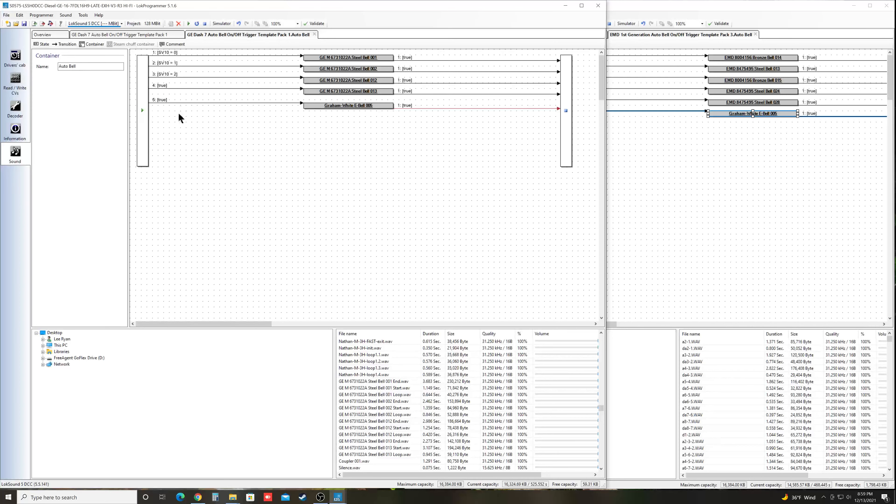
click(533, 109)
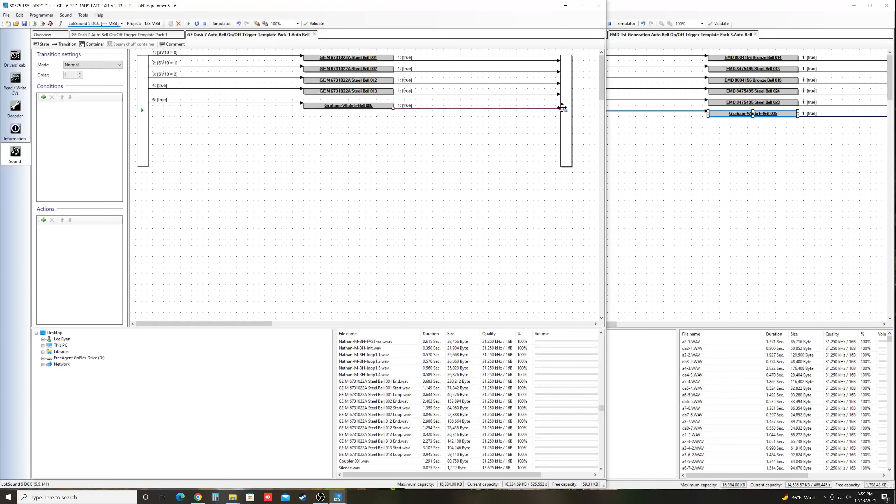
click(446, 140)
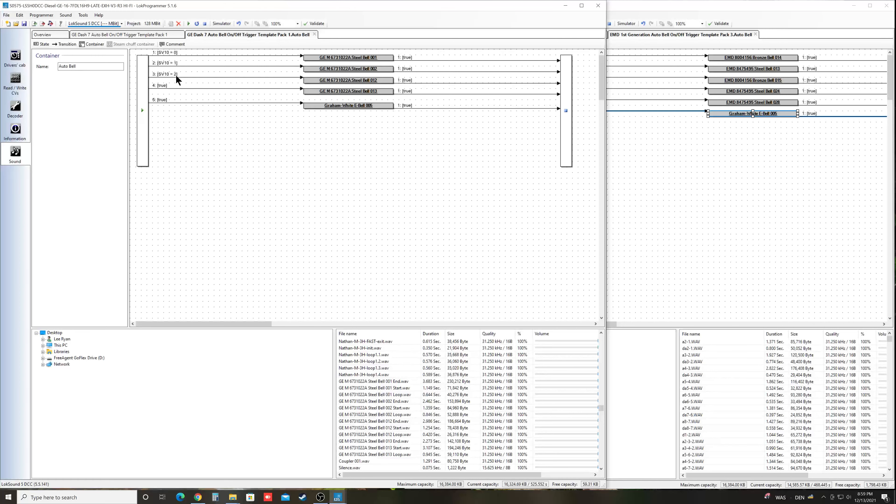
Add the condition SoundCV10 = 3 to transition 4 in the GE project's Auto Bell container
click(177, 87)
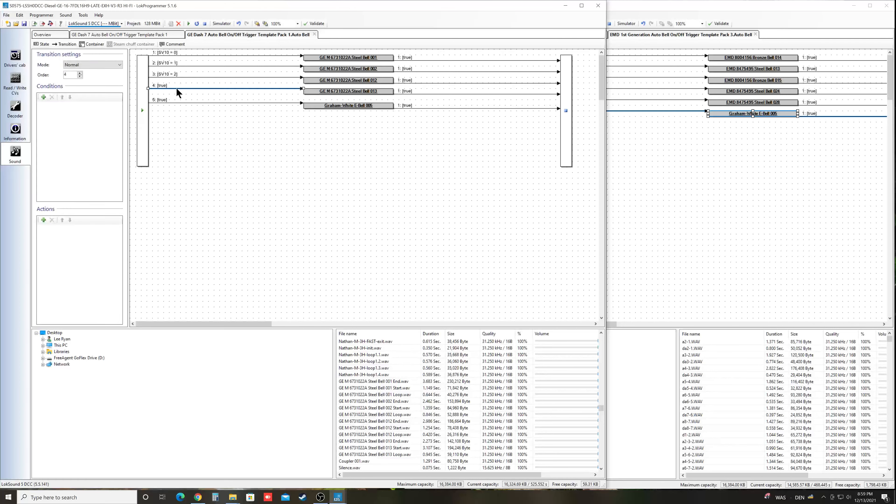
click(43, 96)
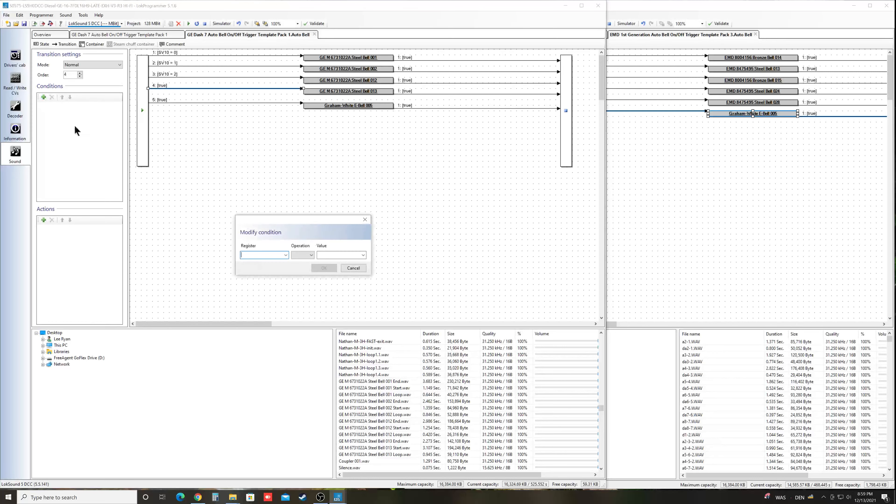
click(285, 254)
drag(287, 285, 286, 303)
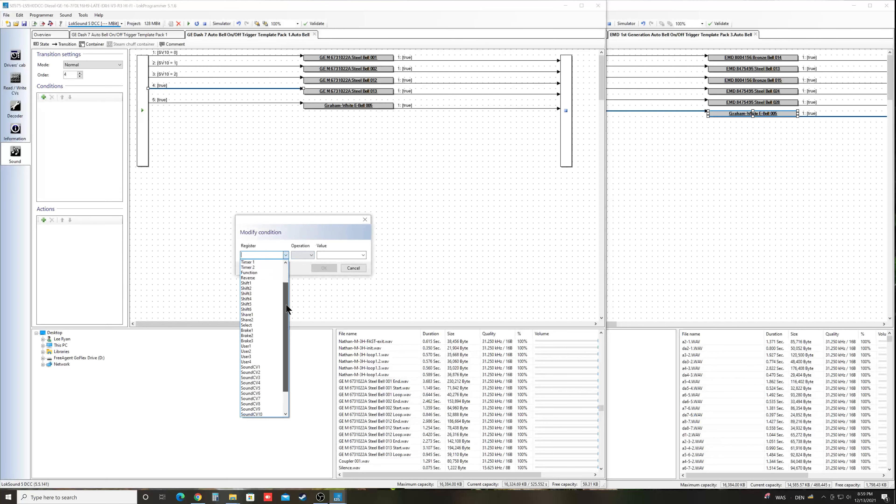
click(258, 380)
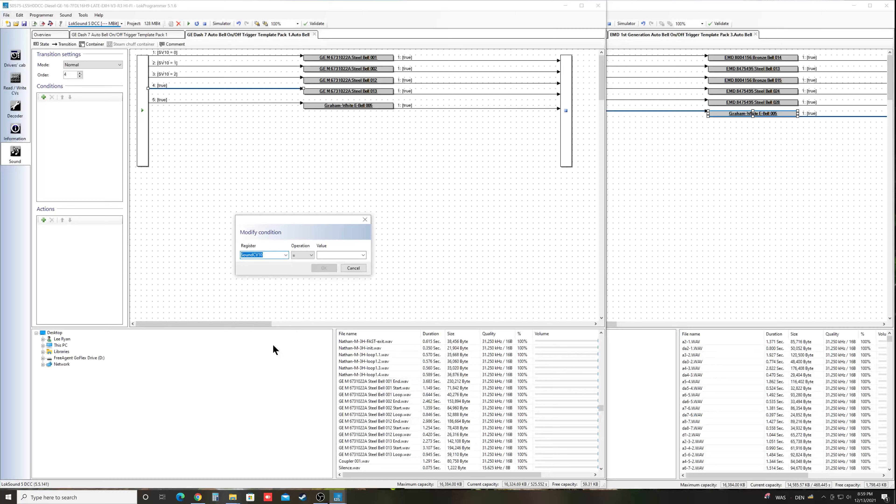
click(326, 254)
text(3)
click(323, 268)
click(219, 149)
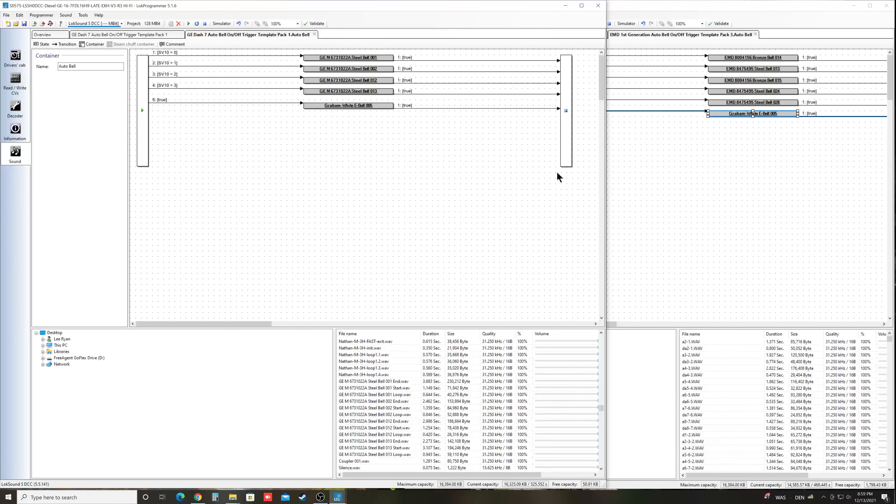
click(689, 185)
click(267, 158)
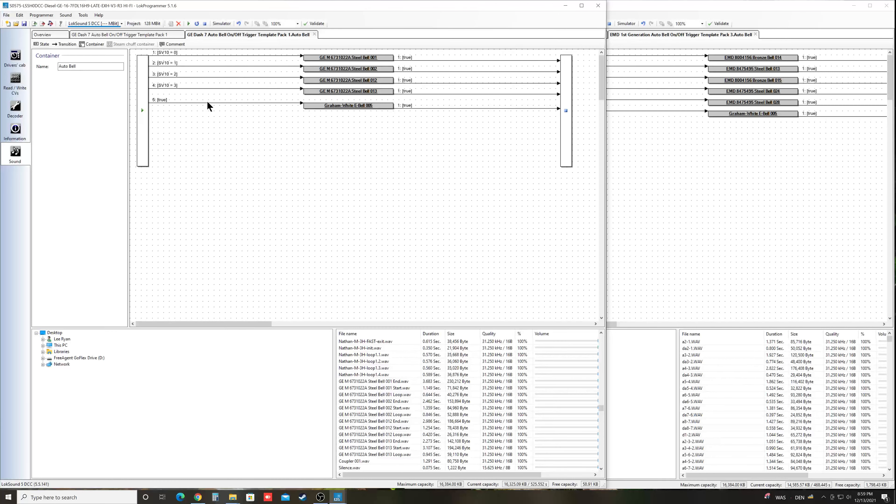
Close the GE bell slot and review SoundCV10: Bell and sound slot 4 in the decoder's sound slot settings
click(315, 34)
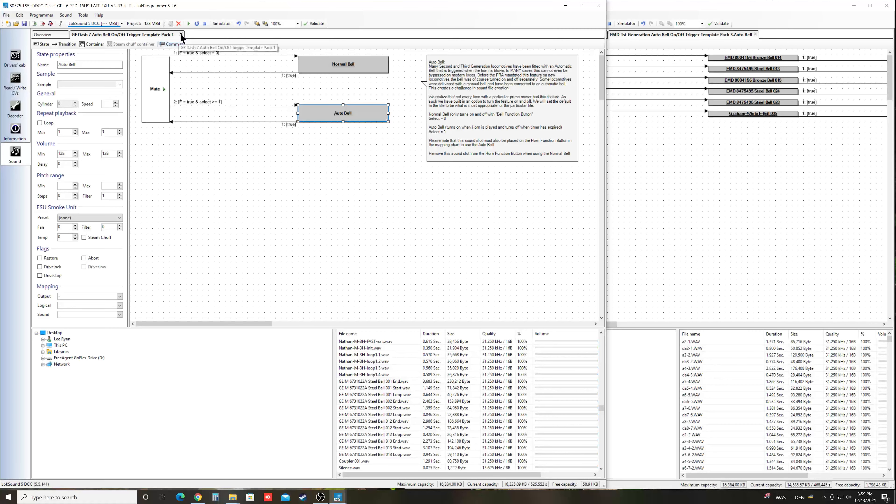
click(180, 35)
click(13, 110)
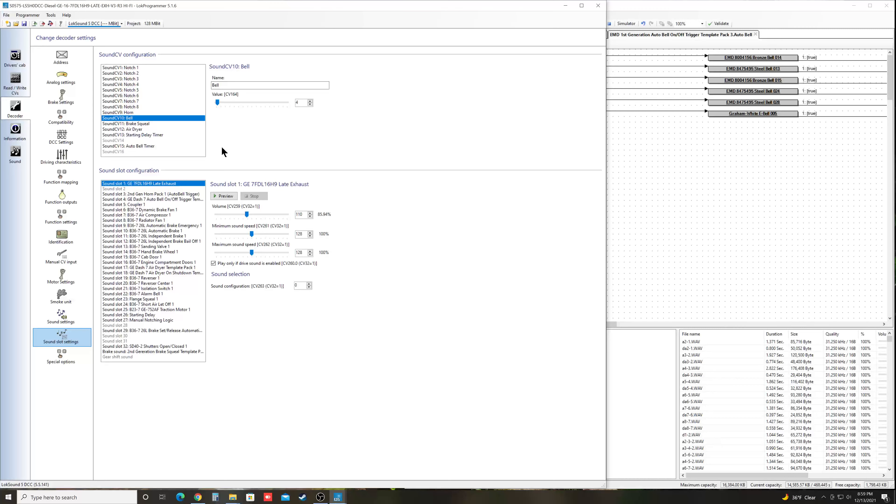
click(144, 200)
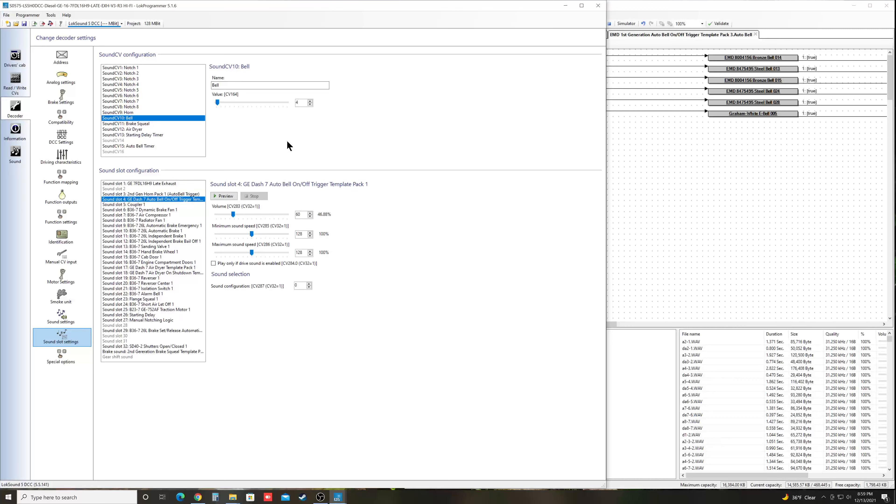
Simulate the GE project's sound slot 4 with the SV values shown, switching the function on and off to test the bell, and end the simulation
click(15, 153)
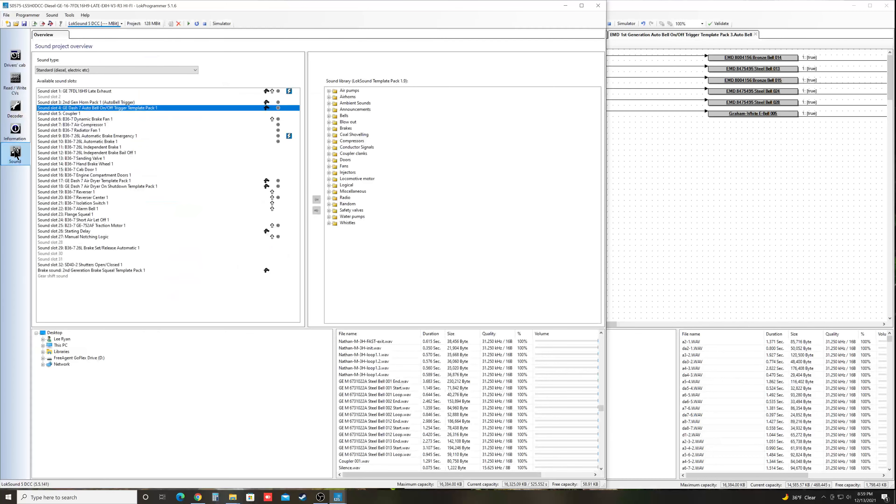
double_click(94, 108)
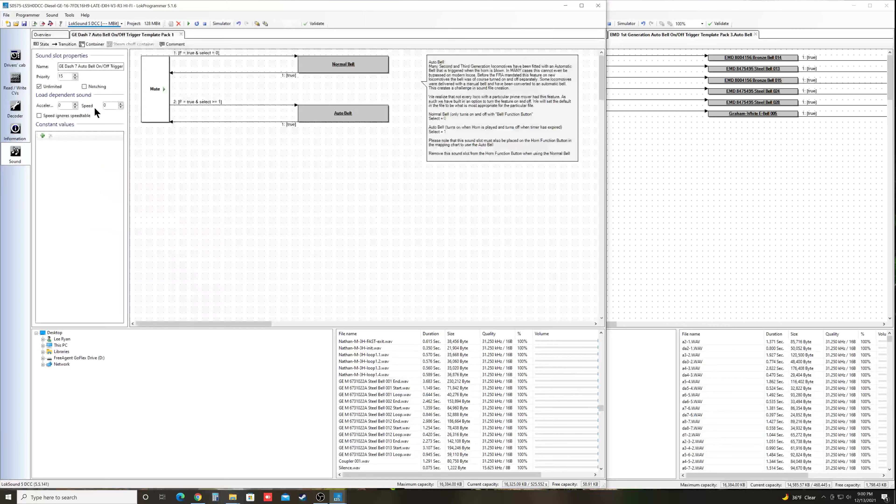
click(220, 25)
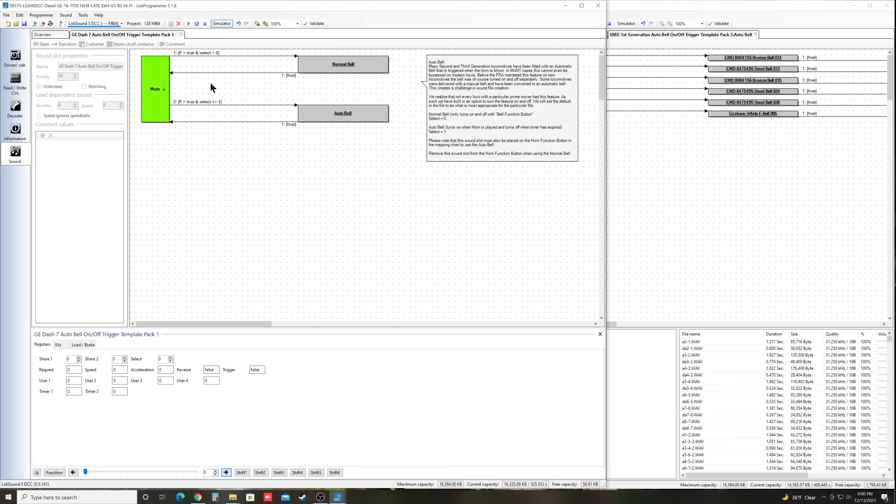
click(57, 345)
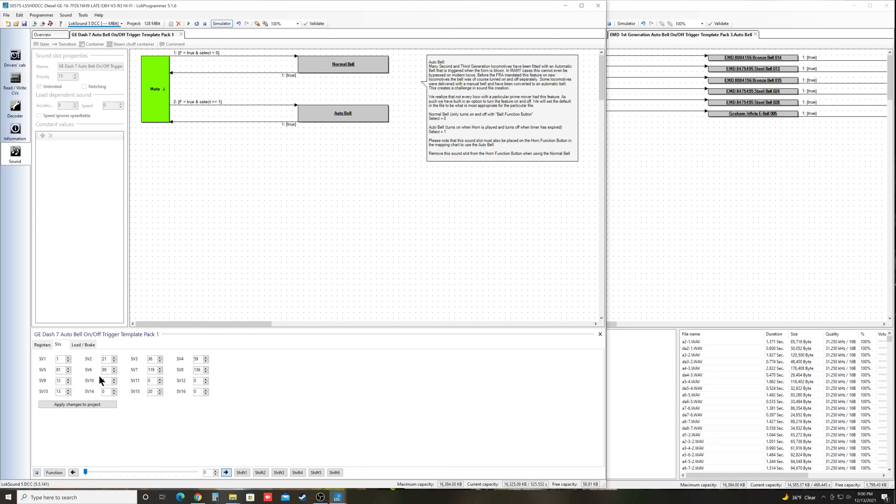
click(55, 472)
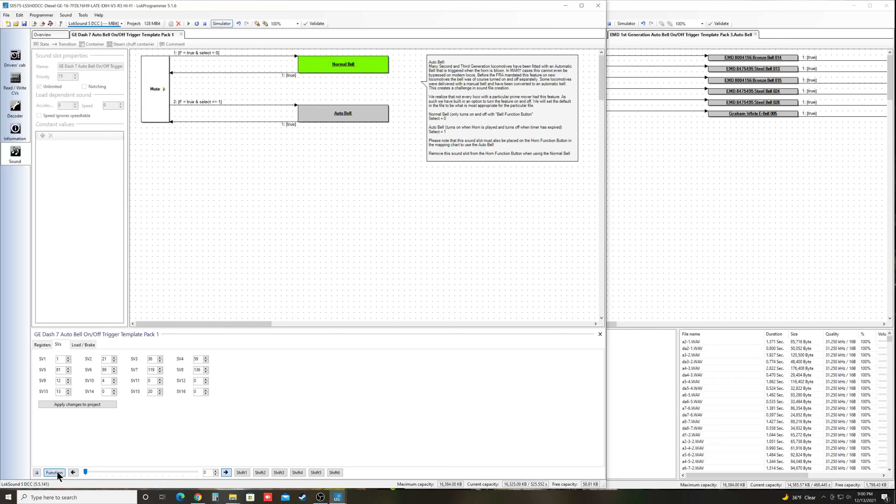
click(56, 473)
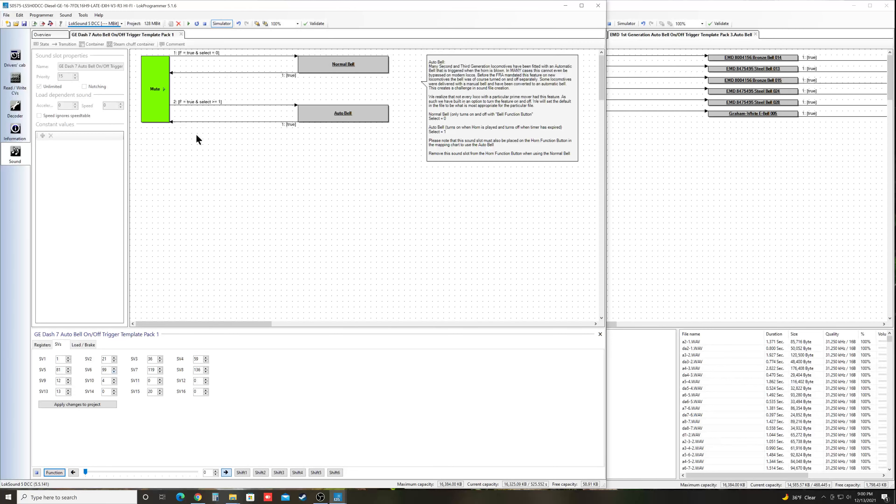
click(221, 24)
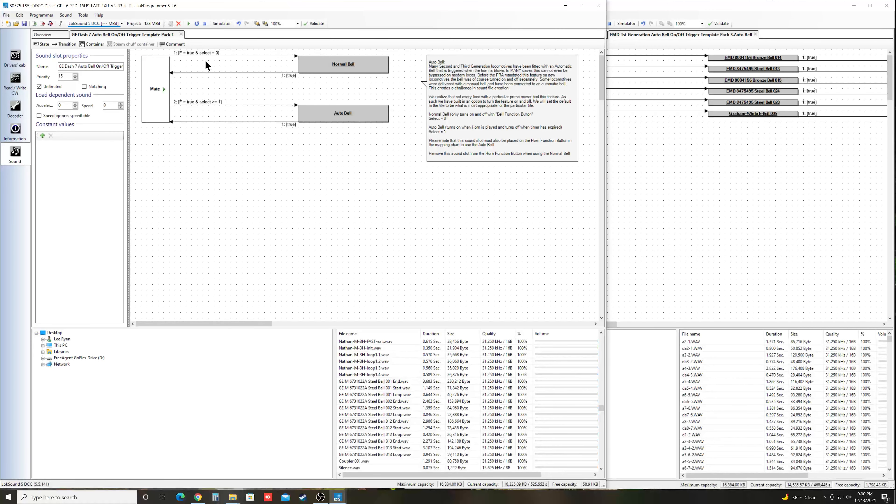
Close the bell slot in the GE project and the Auto Bell container and bell slot in the EMD project, returning both to their overviews
click(180, 33)
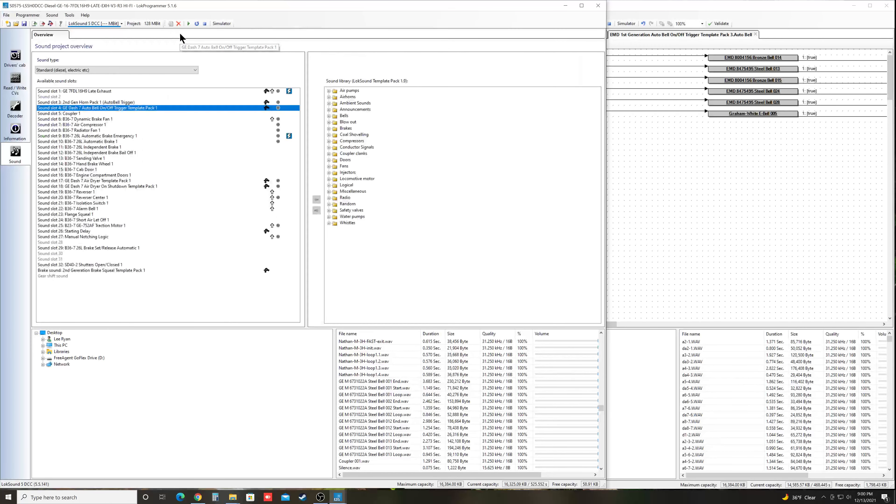
click(701, 137)
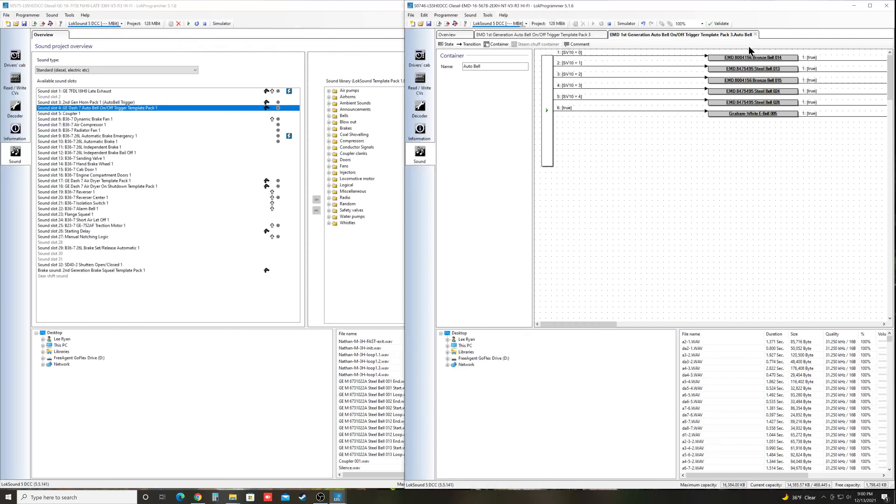
click(755, 32)
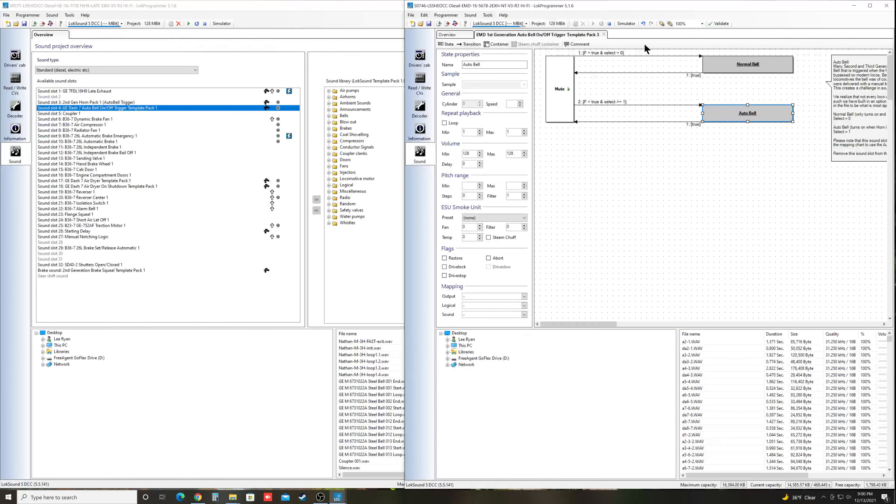
click(604, 34)
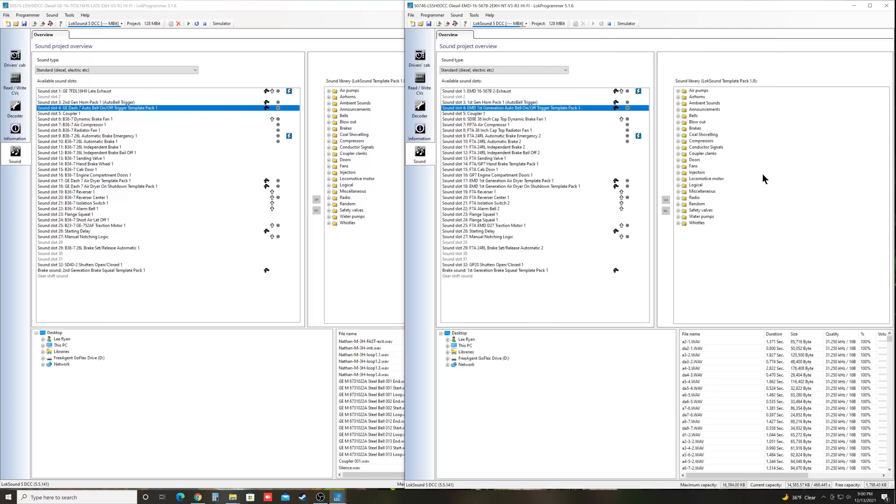